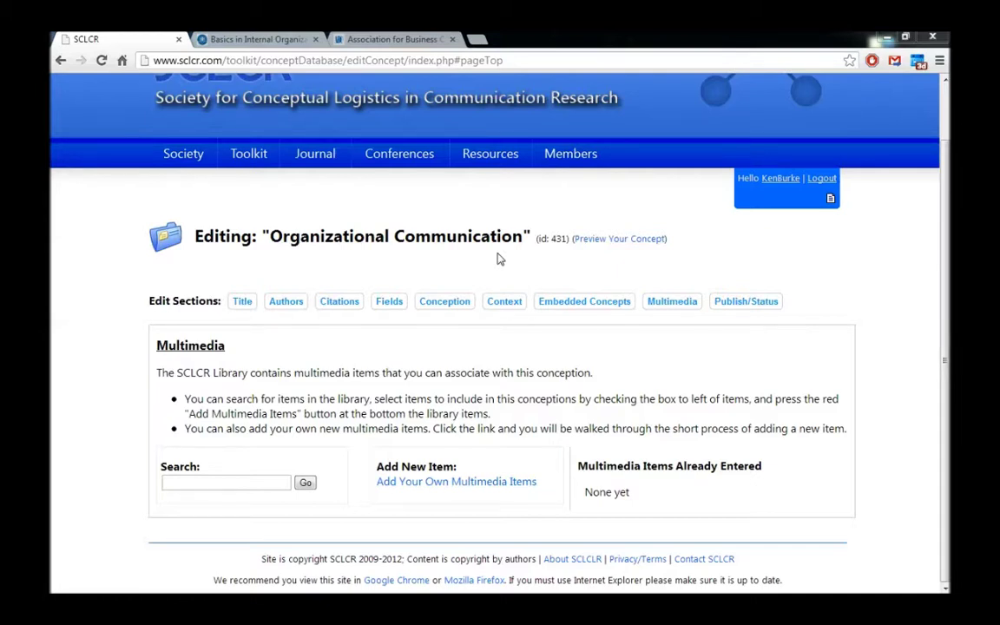
Search the library in the concept's Multimedia section for "organizational communication" and review the matching items.
left_click(673, 306)
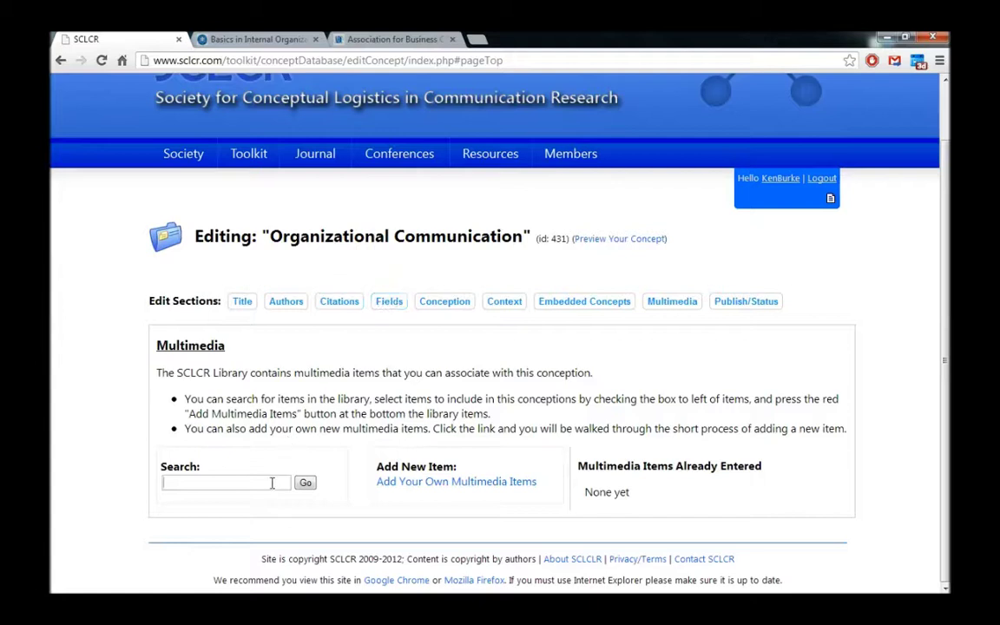
type("organizational communication")
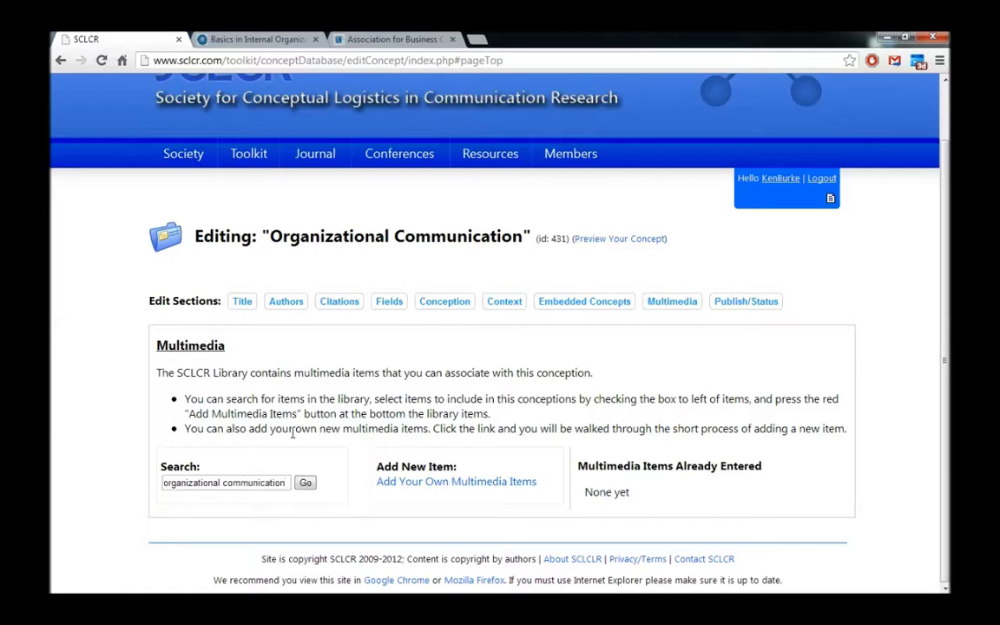
left_click(308, 483)
scroll(779, 302, "down", 4)
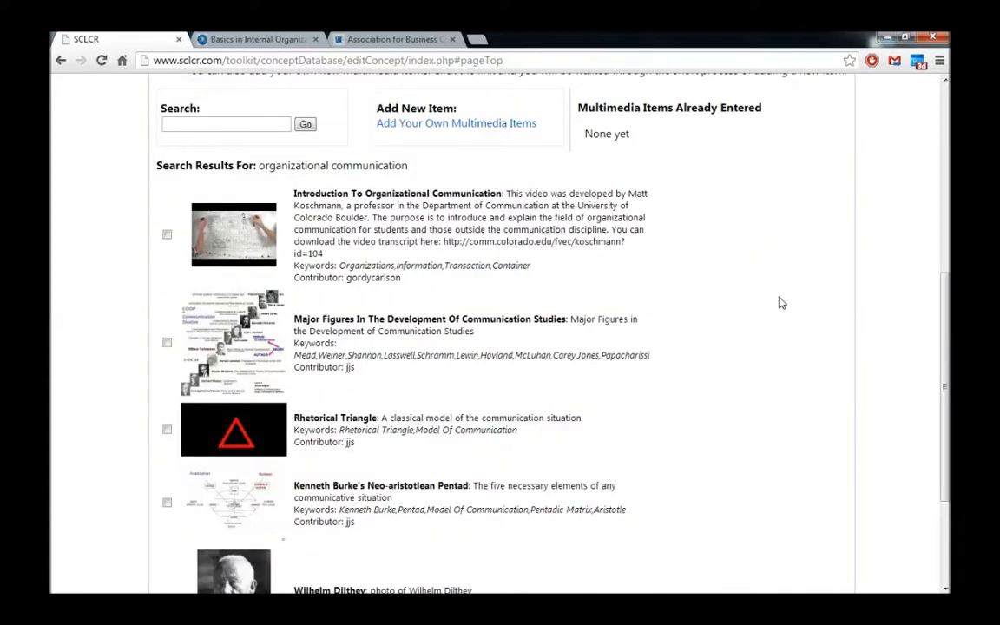
scroll(779, 302, "down", 3)
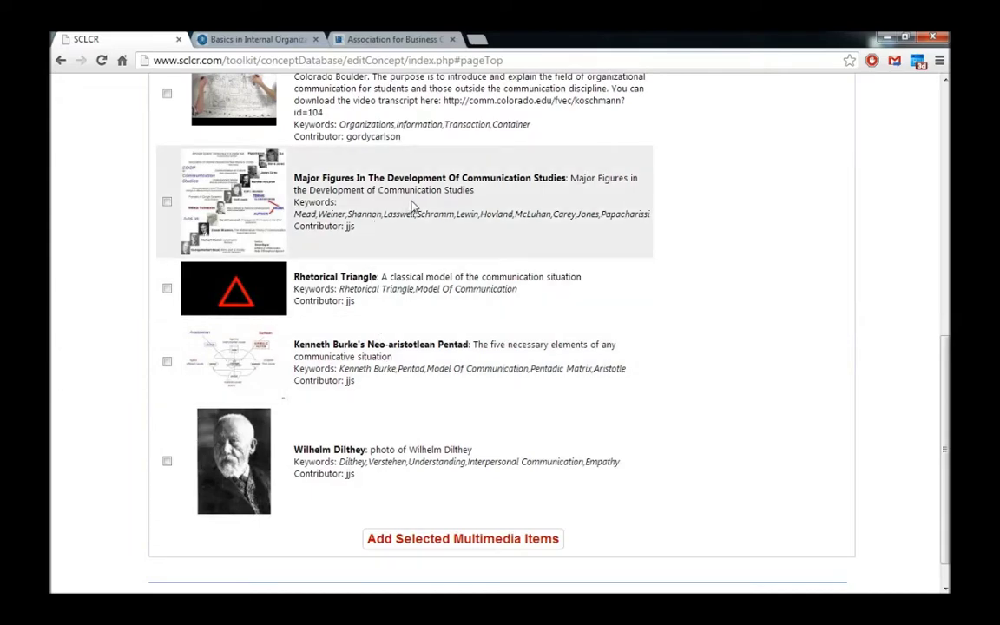
scroll(764, 246, "up", 3)
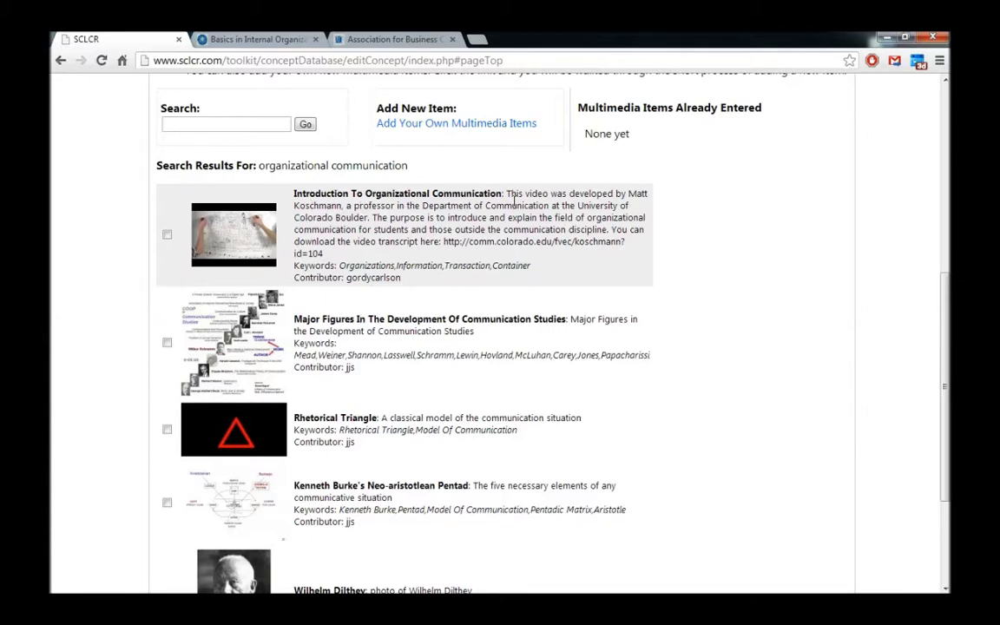
scroll(451, 243, "up", 5)
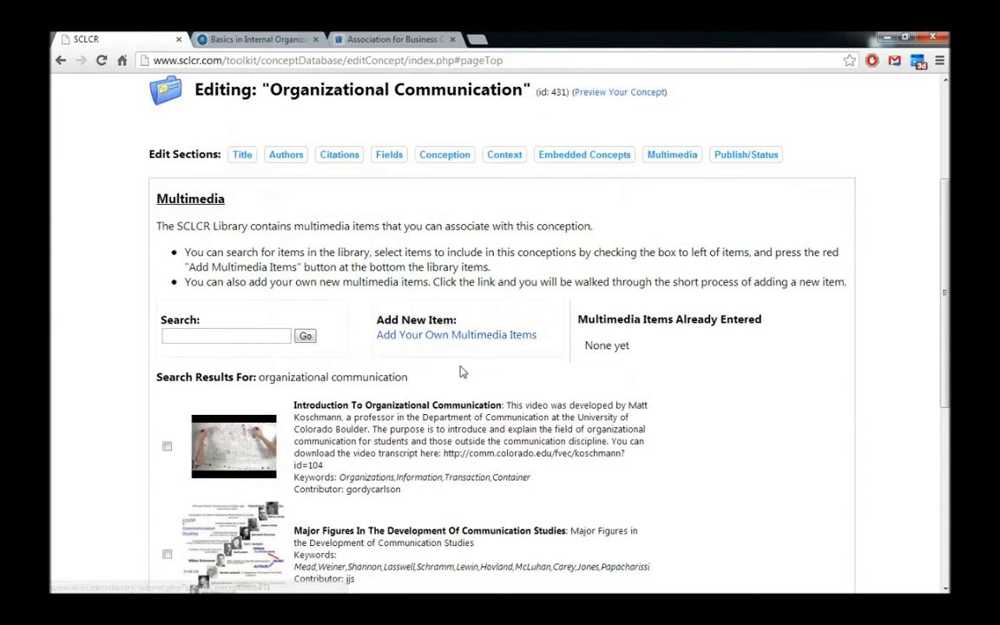
Add the library video "Introduction To Organizational Communication" to the conception's multimedia items.
left_click(167, 449)
scroll(168, 449, "down", 9)
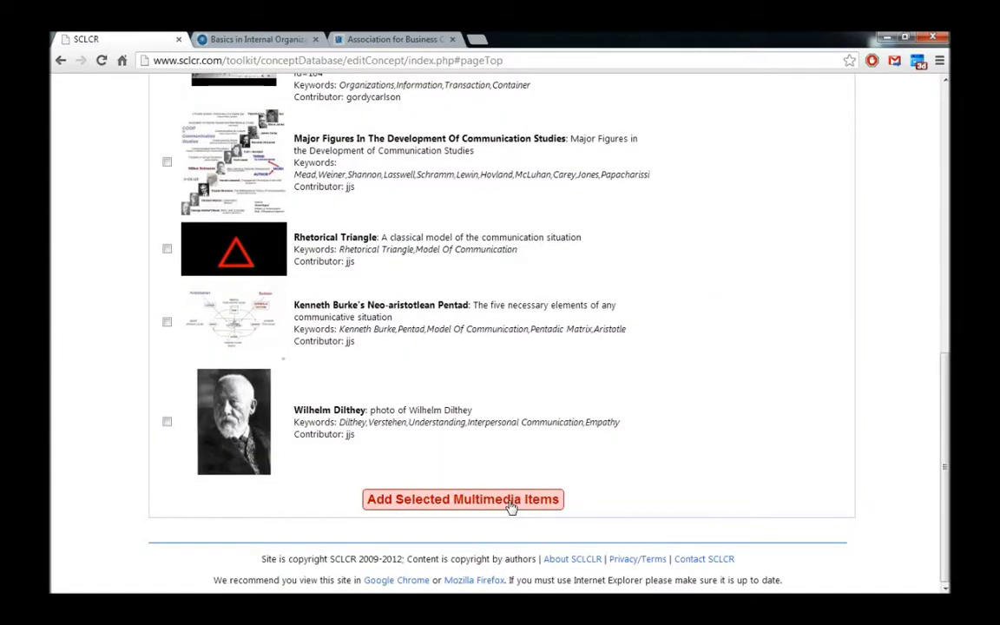
left_click(511, 502)
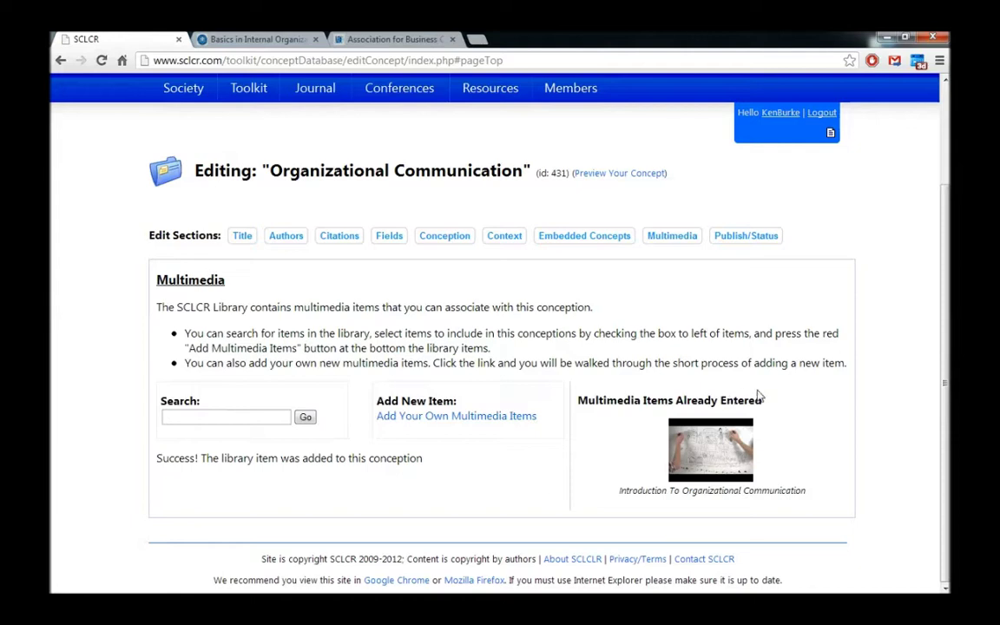
mouse_move(726, 463)
Copy the web address of the "Basics in Internal Organizational Communications" page and return to the concept editor.
left_click(260, 39)
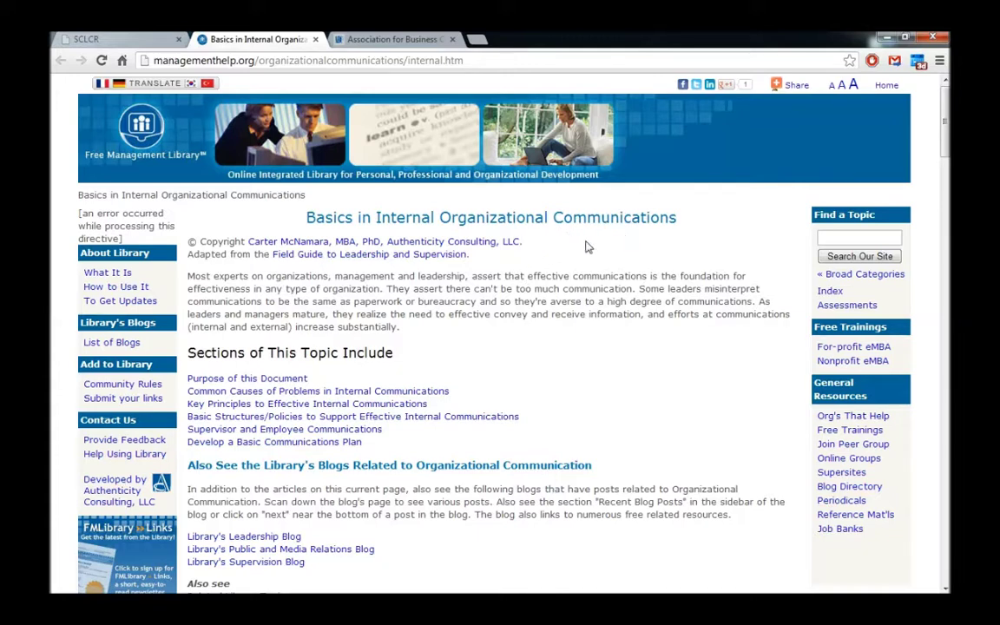
left_click(315, 61)
key("ctrl+c")
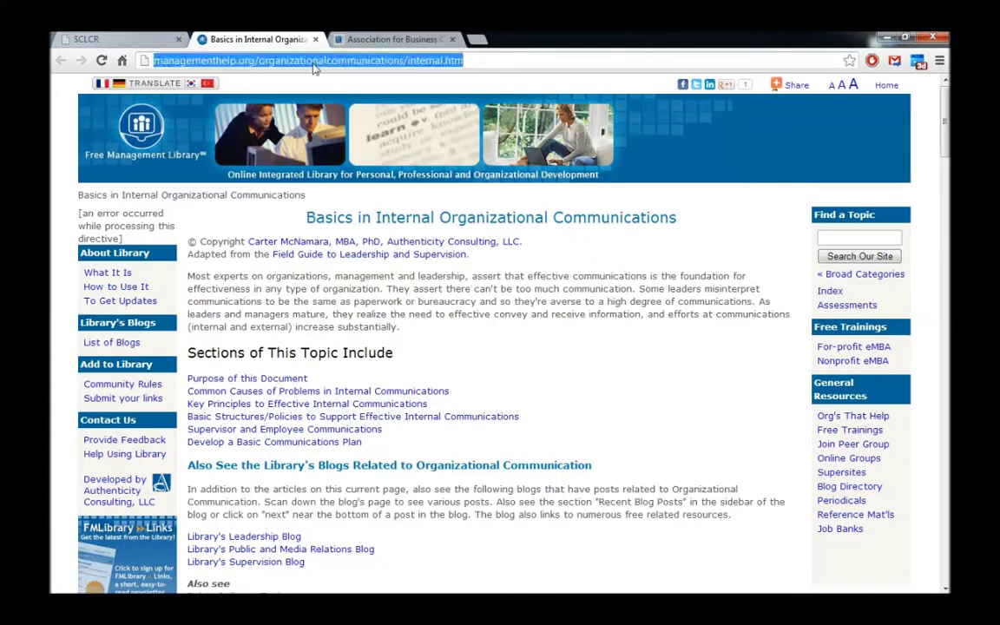
right_click(322, 62)
left_click(331, 108)
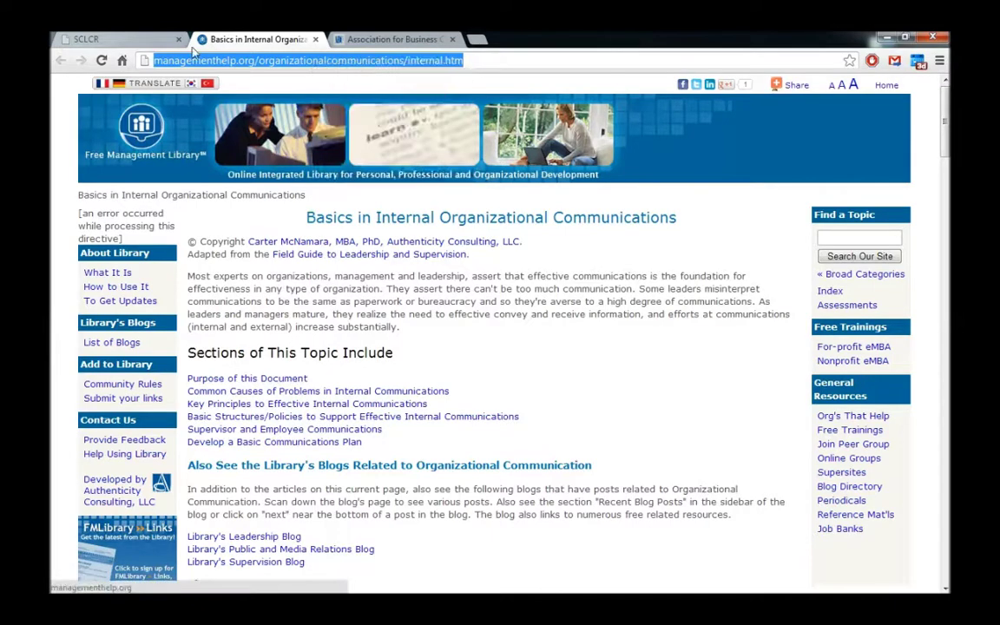
left_click(142, 35)
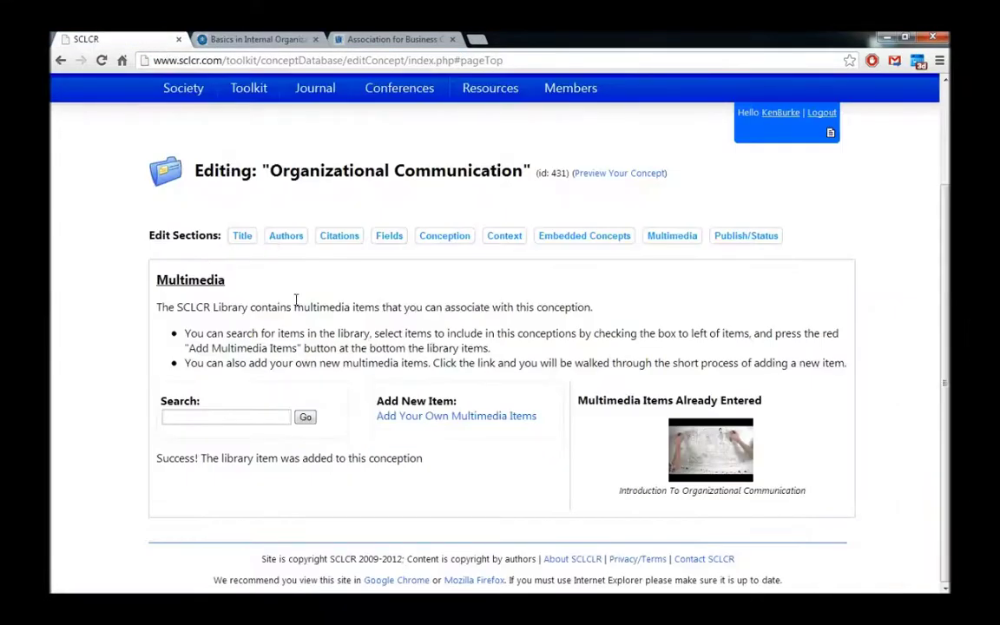
left_click(479, 418)
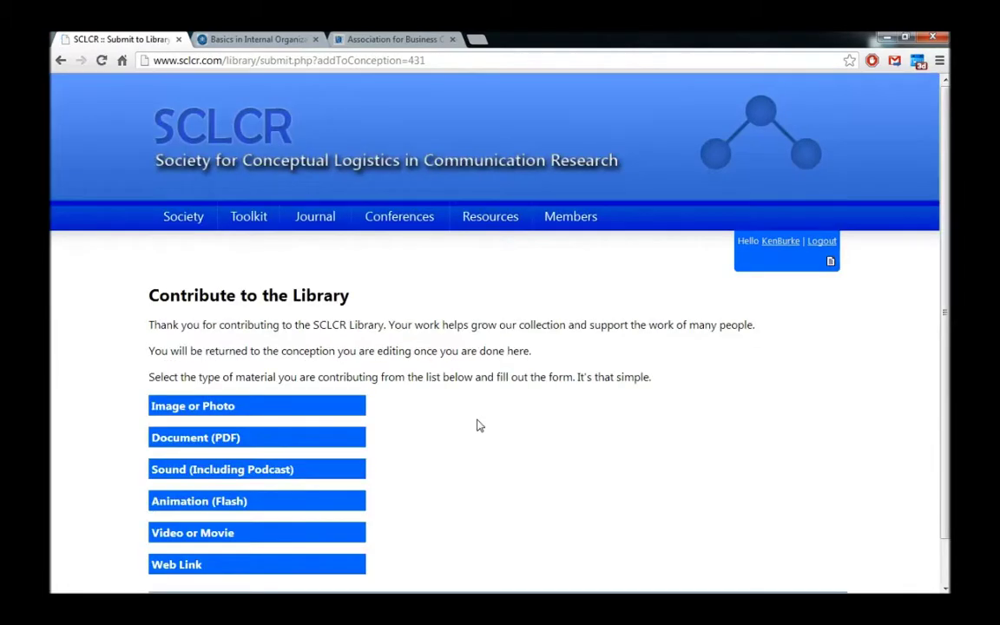
scroll(476, 426, "down", 1)
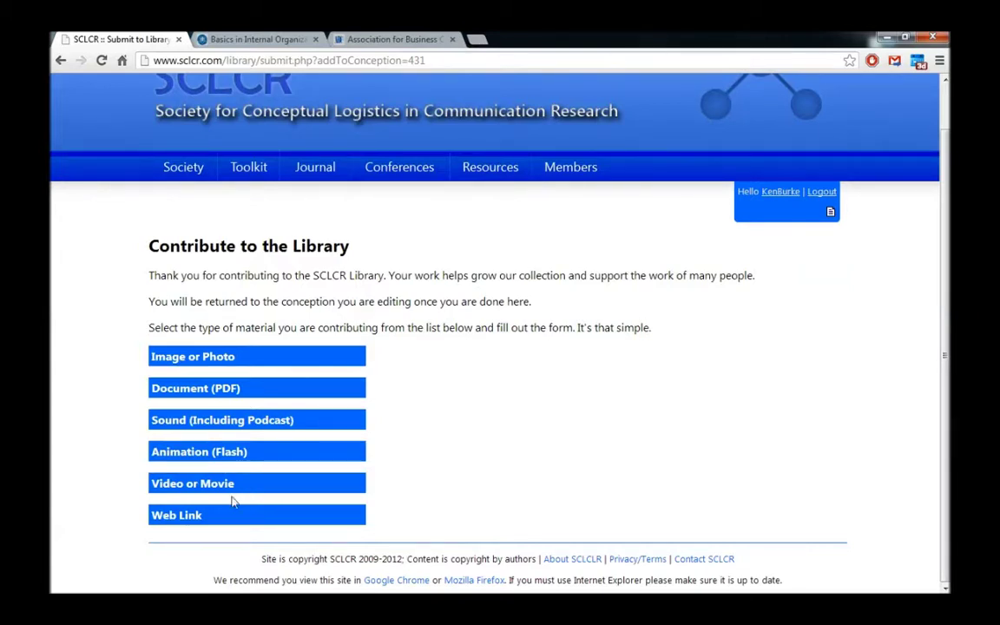
left_click(191, 518)
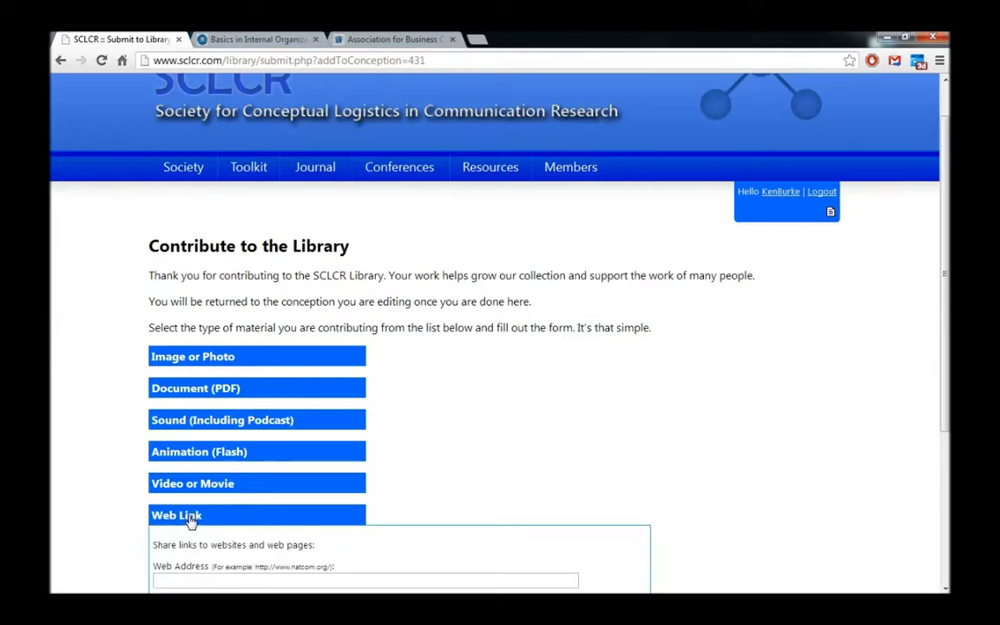
scroll(484, 413, "down", 1)
scroll(484, 414, "down", 3)
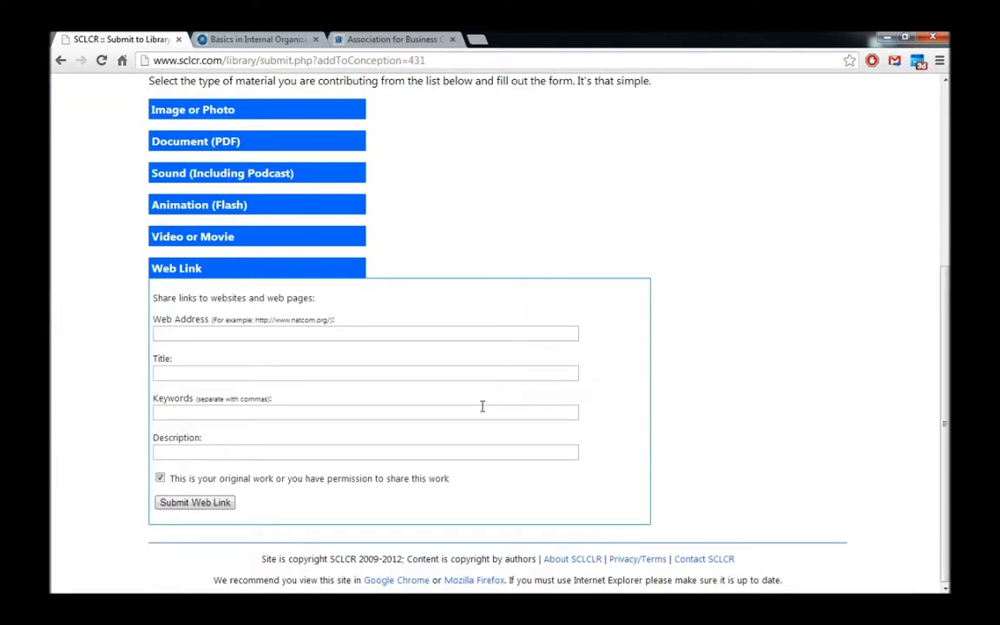
left_click(219, 331)
key("ctrl+v")
key("Tab")
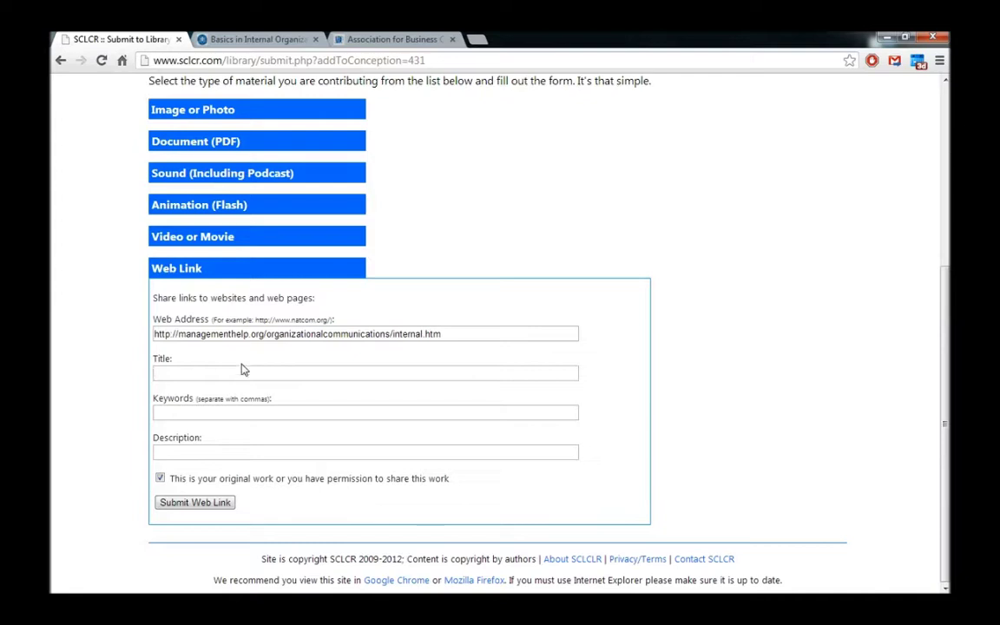
Title the web link "Basics in Internal Organizational Communications" and enter the keywords "Organizational Communication, Business, Internal, Policies".
type("Basics in Internal Organizational Communications")
key("Tab")
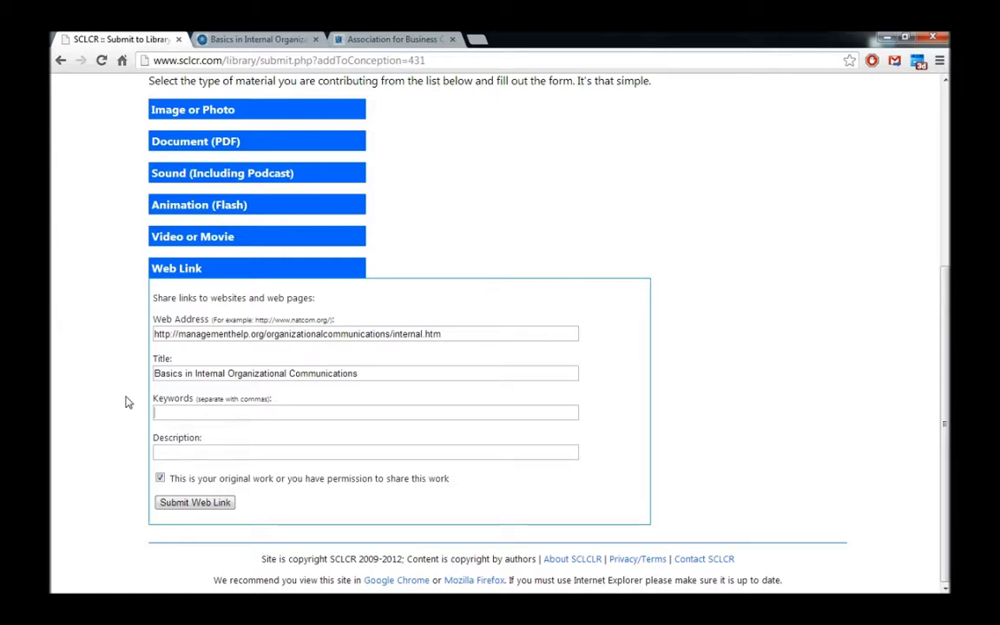
type("Organizational Communication,")
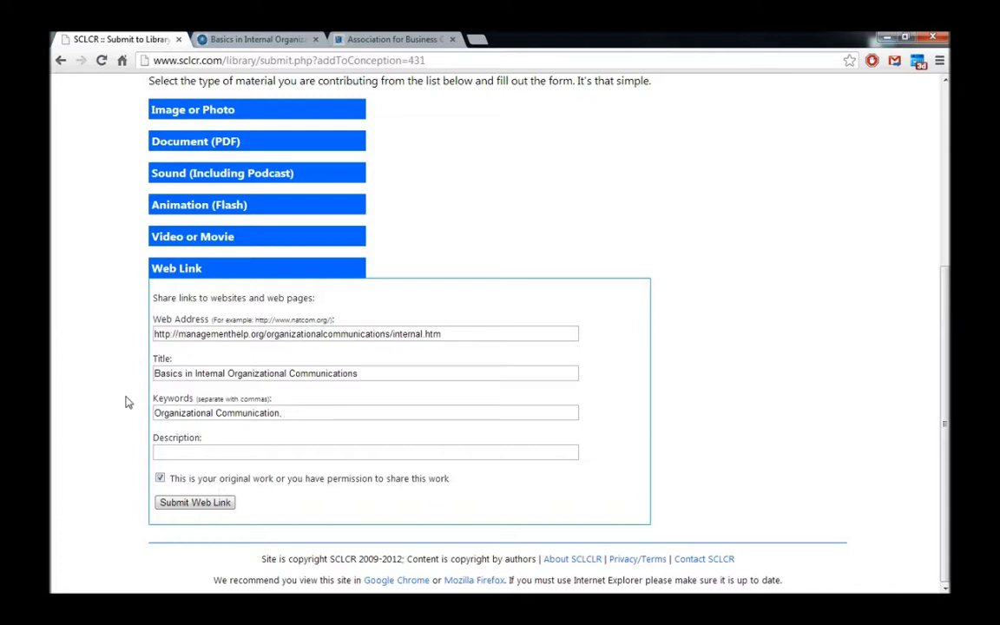
type("Business, Internal, Policies")
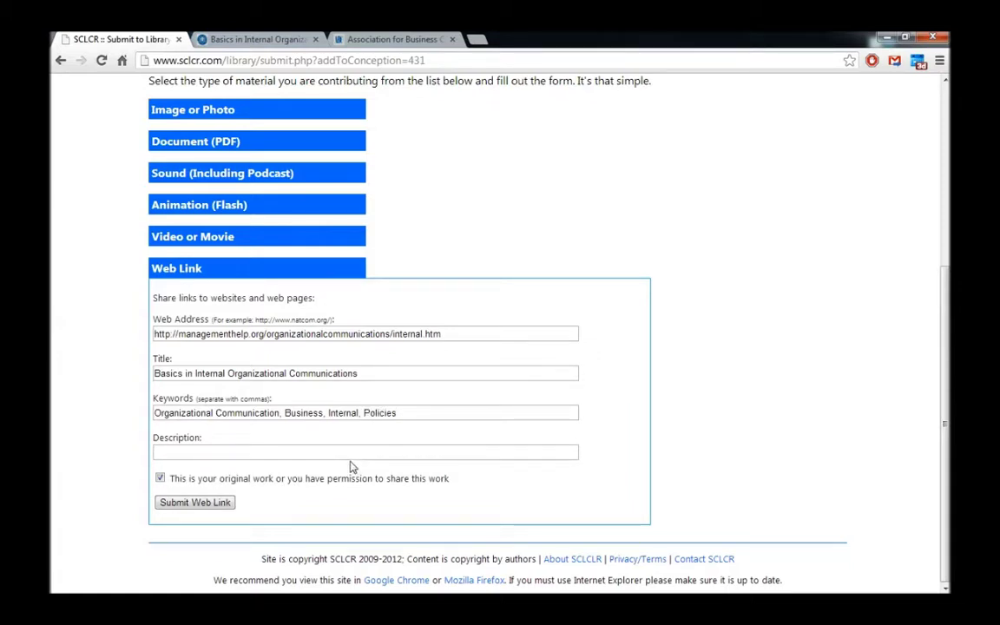
Enter the description ending "tend to leave people feeling somewhat confused or sometimes bored.", submit the web link and return to the conception.
key("ctrl+v")
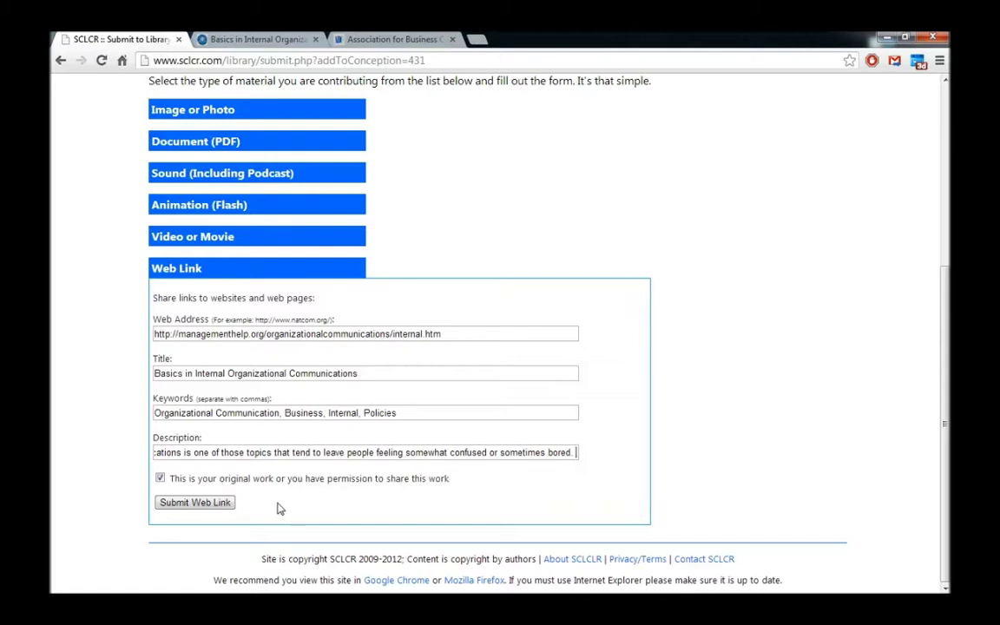
left_click(216, 508)
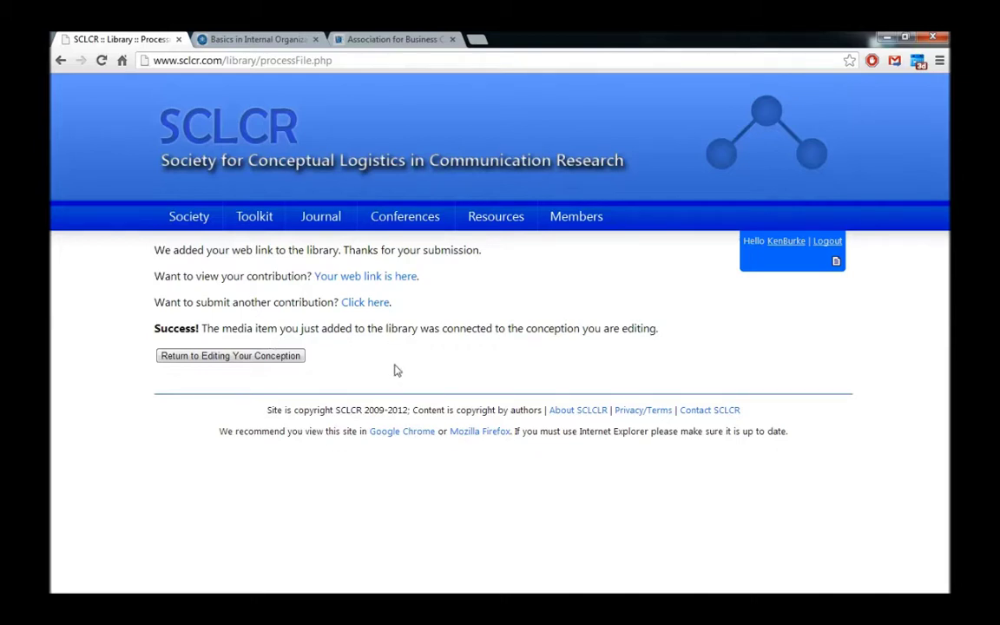
left_click(225, 362)
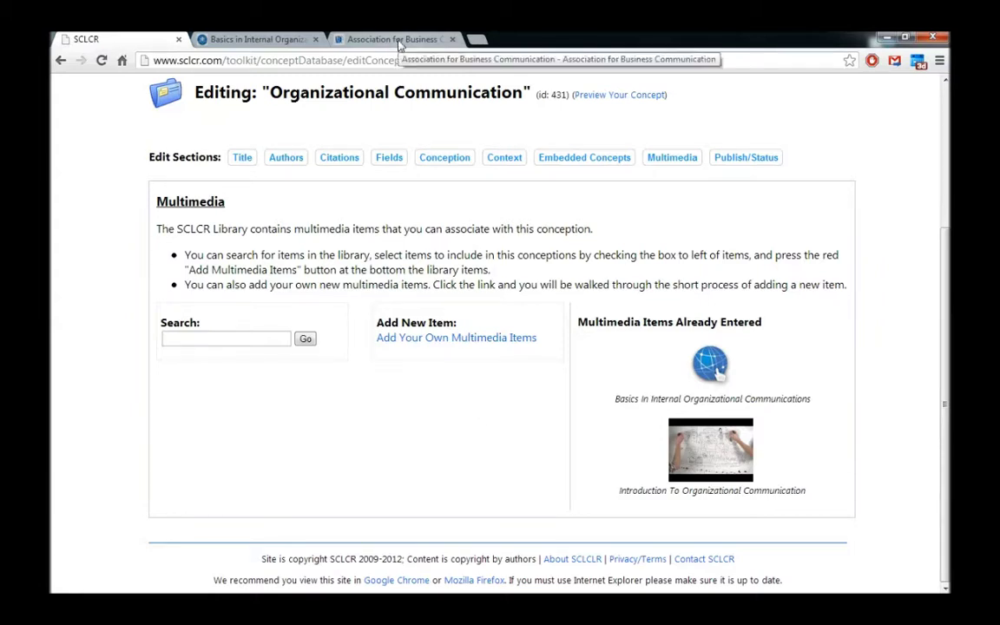
left_click(406, 340)
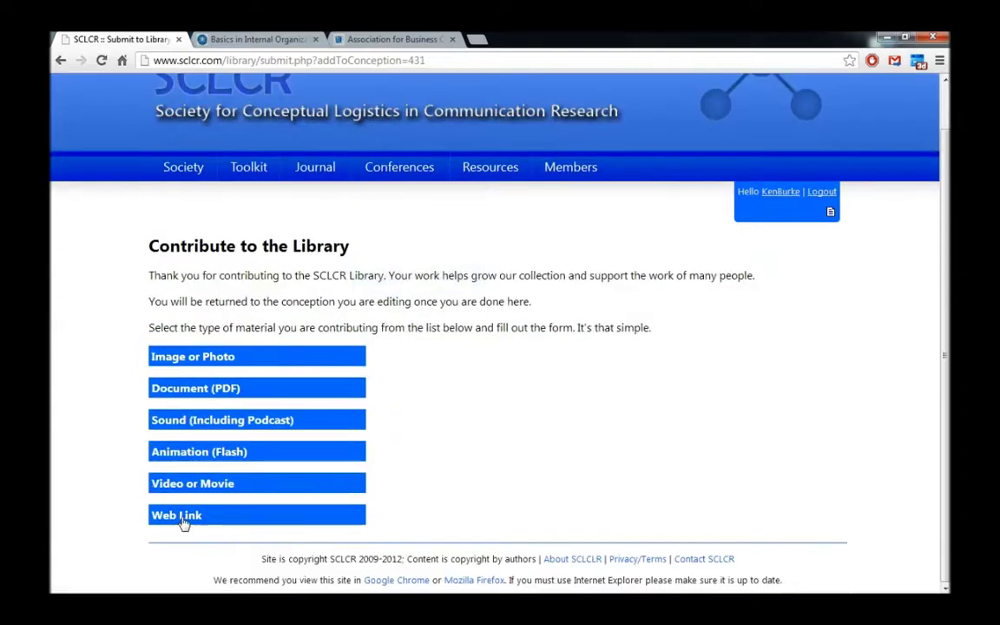
left_click(183, 520)
scroll(391, 469, "down", 3)
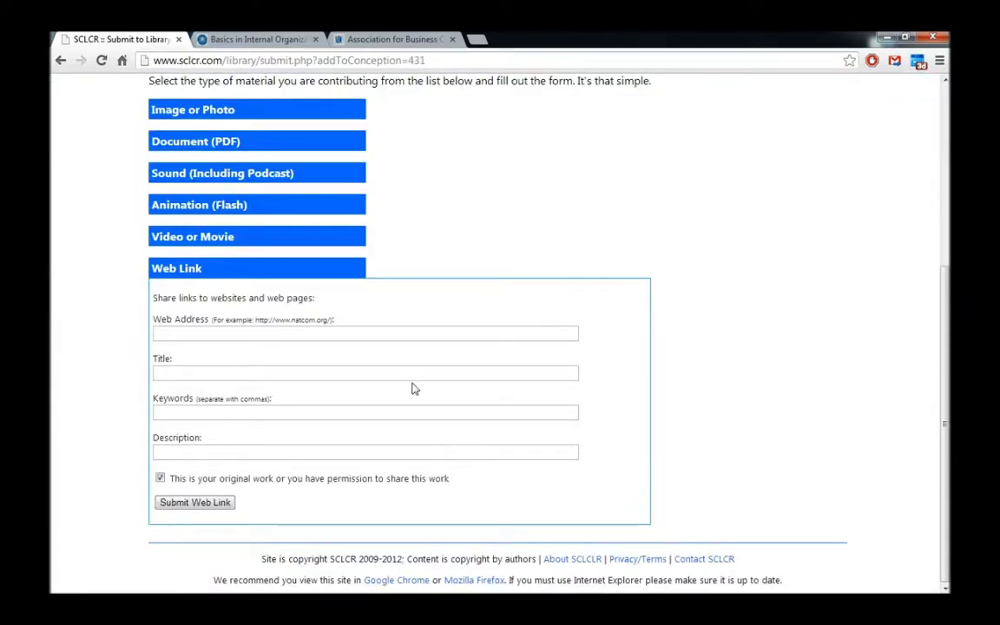
type("http://businesscommunication.org/")
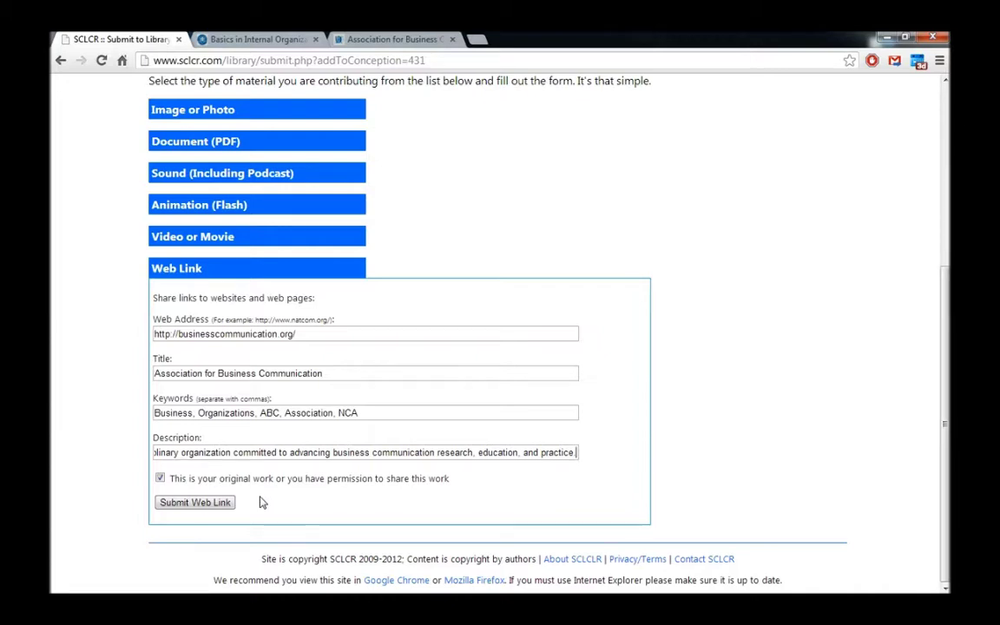
Submit the Association for Business Communication web link and return to editing the conception.
left_click(231, 508)
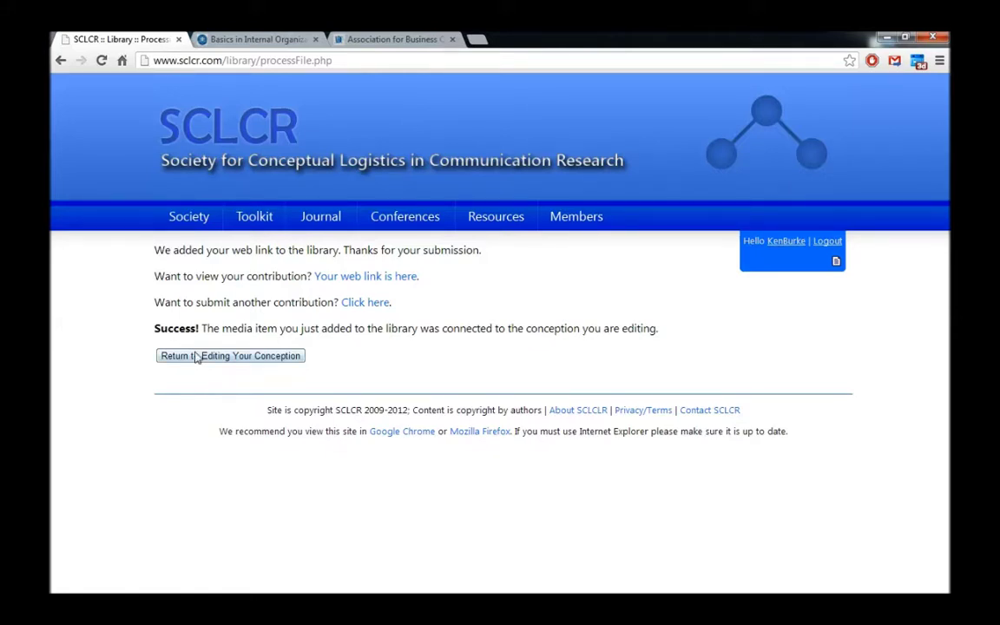
left_click(198, 356)
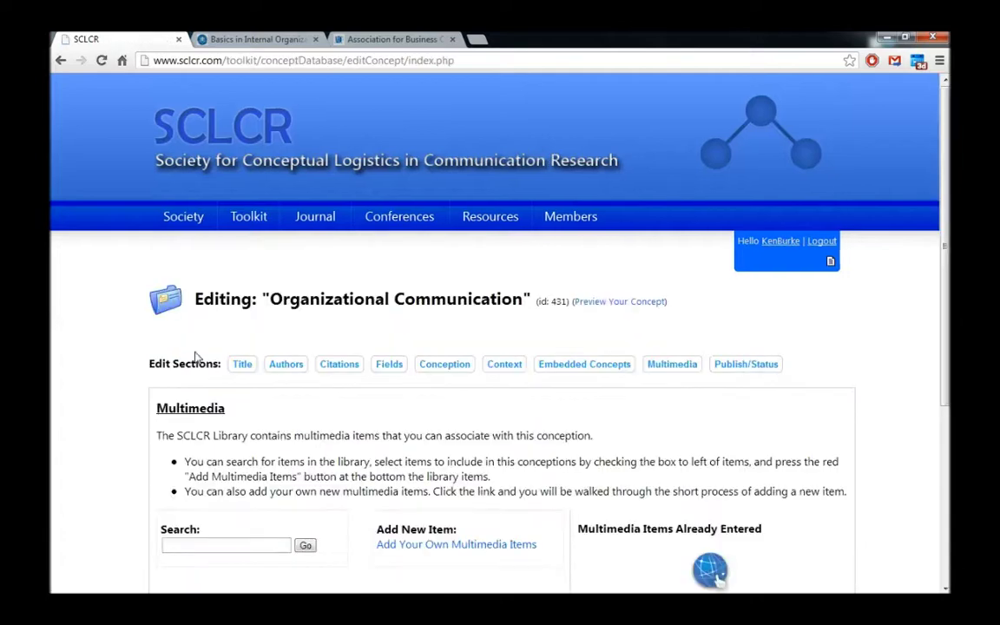
scroll(196, 355, "down", 3)
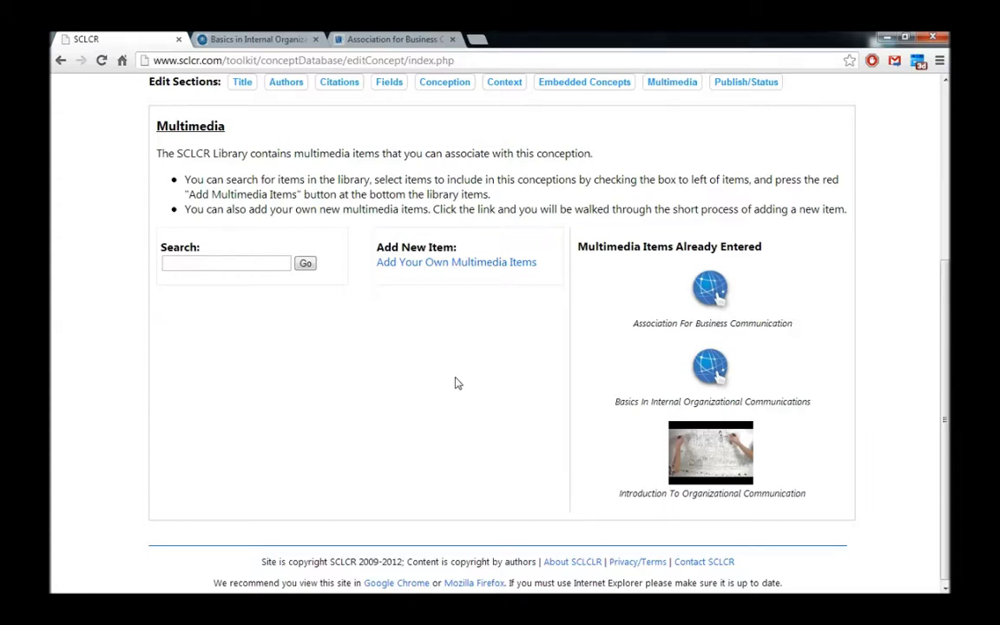
Fill in an image contribution: file Relationships.jpg, title "Relationships in Organizations", keywords "Relationships, Organizations, Roles, Barriers, Power, Gatekeepers, Isolates", and a description of gatekeepers, isolates and barriers.
scroll(455, 384, "up", 1)
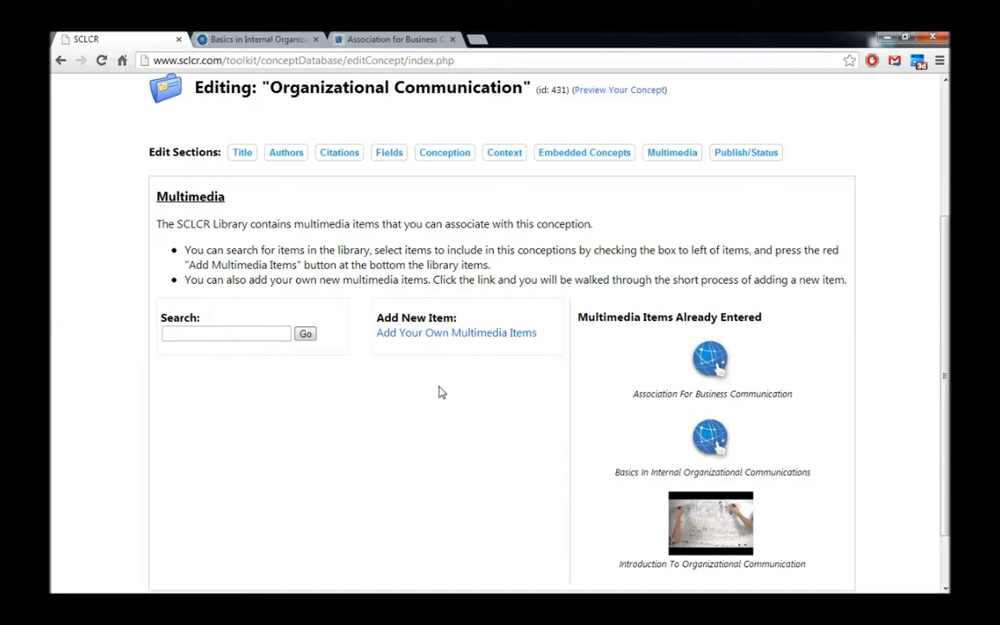
left_click(438, 337)
scroll(437, 336, "down", 1)
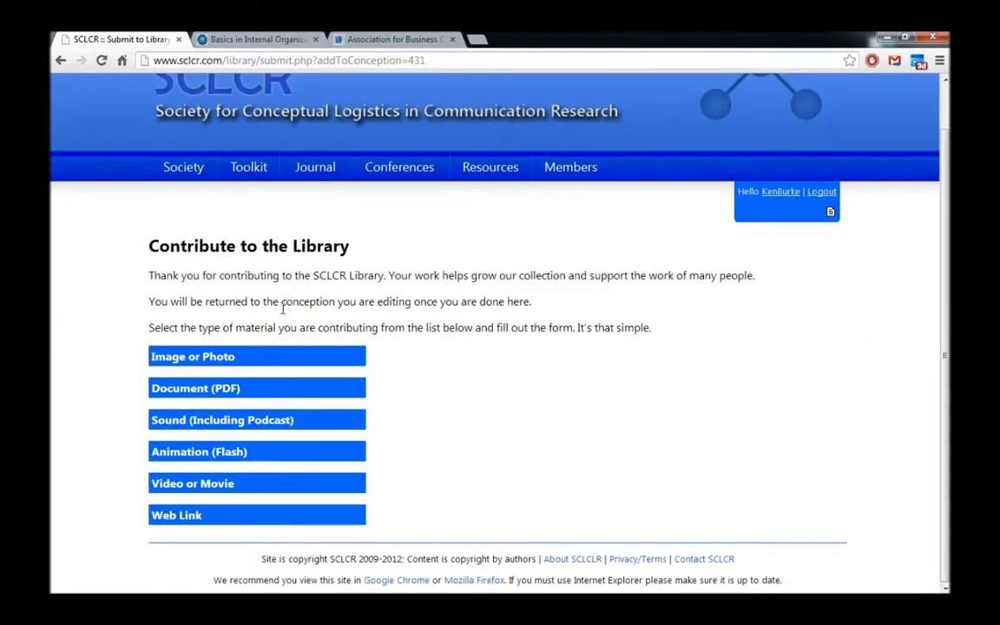
left_click(216, 357)
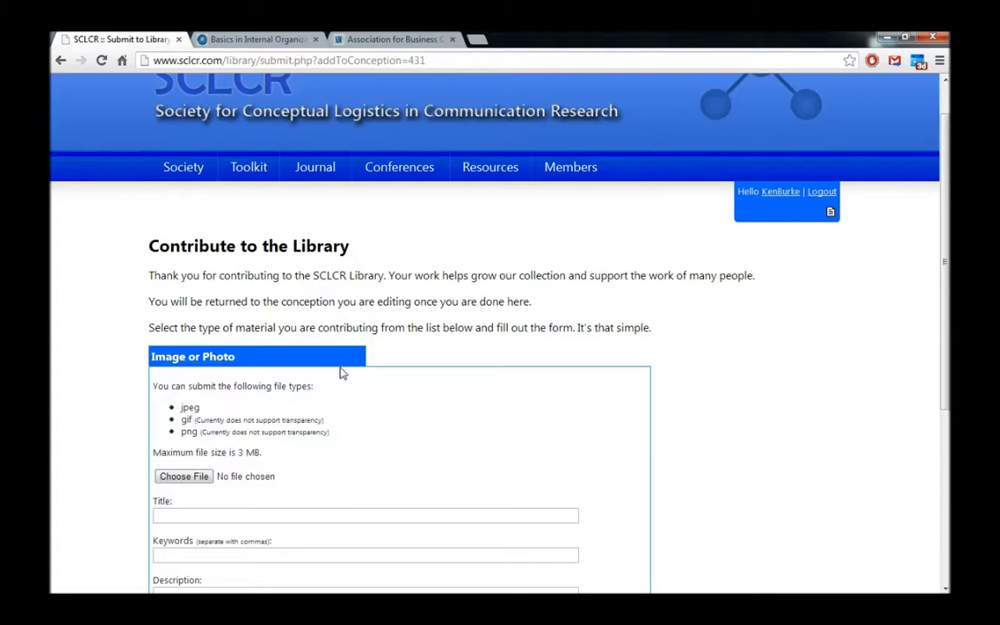
scroll(347, 375, "down", 4)
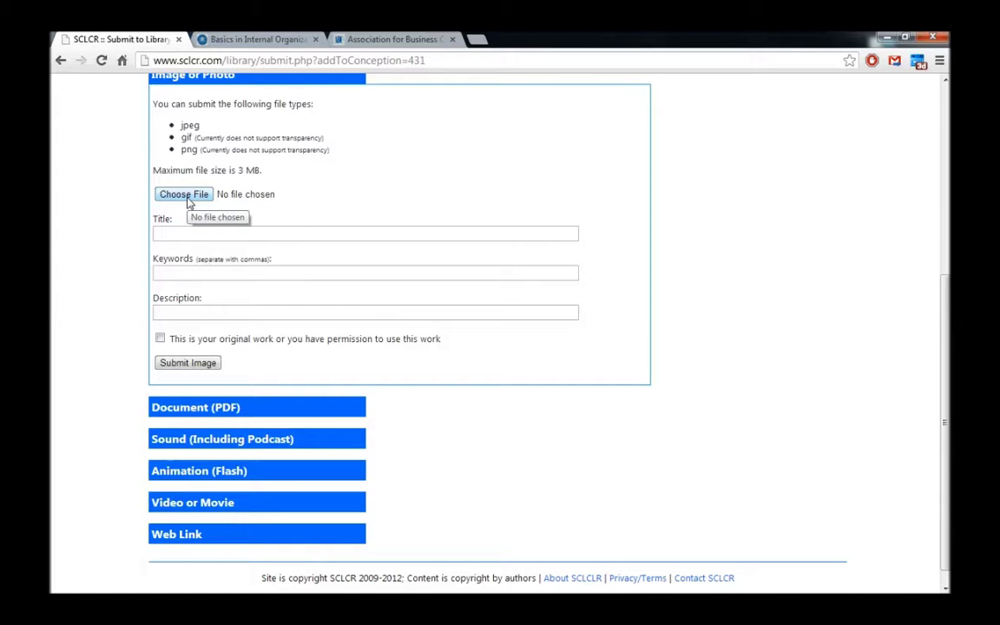
left_click(184, 194)
left_click(217, 233)
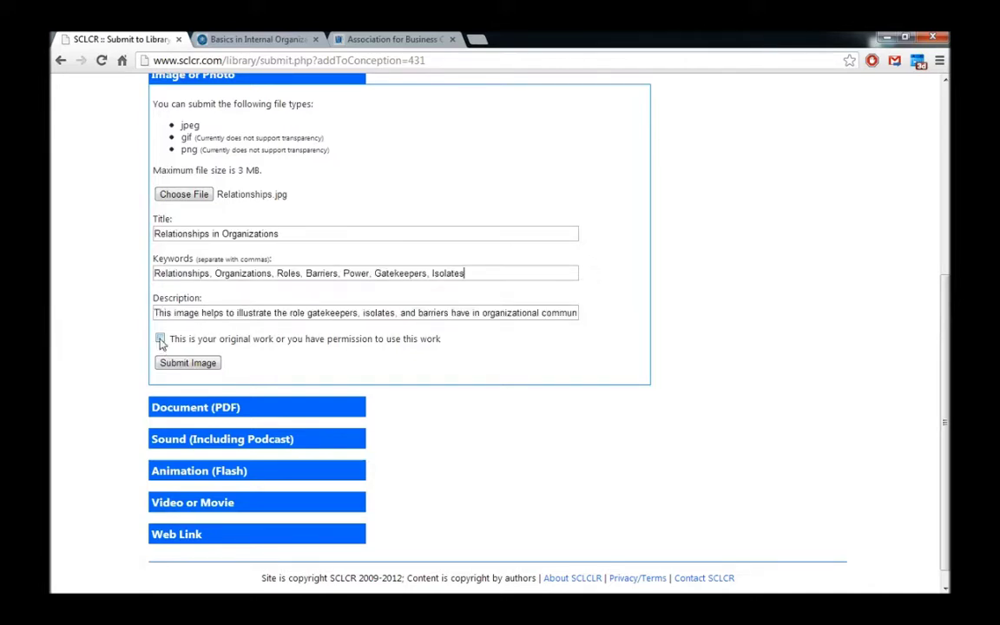
Confirm permission to use the image, submit it to the library and return to the conception's multimedia items.
left_click(160, 339)
left_click(208, 369)
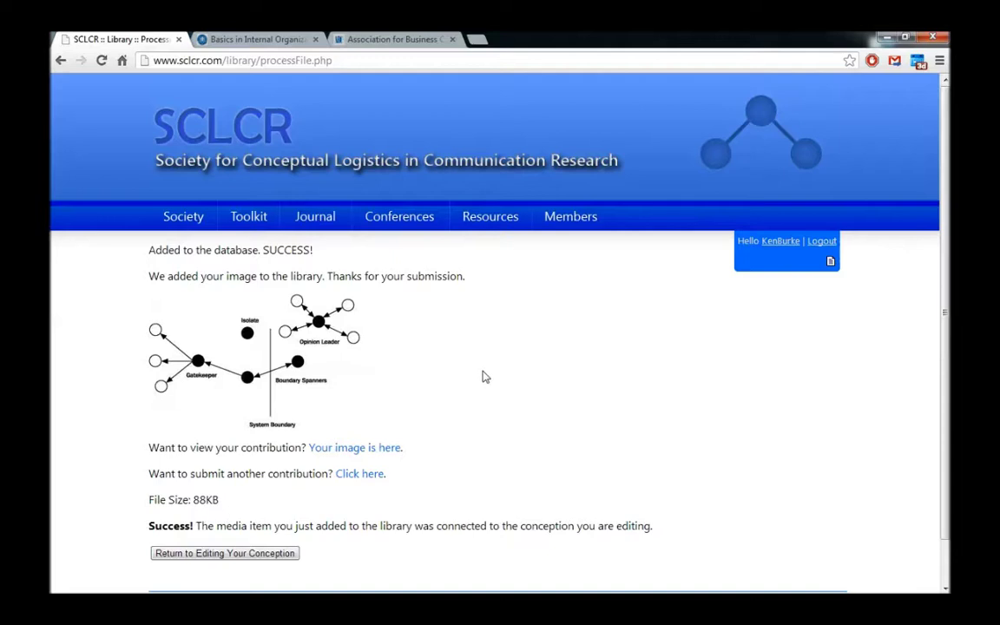
scroll(482, 375, "down", 1)
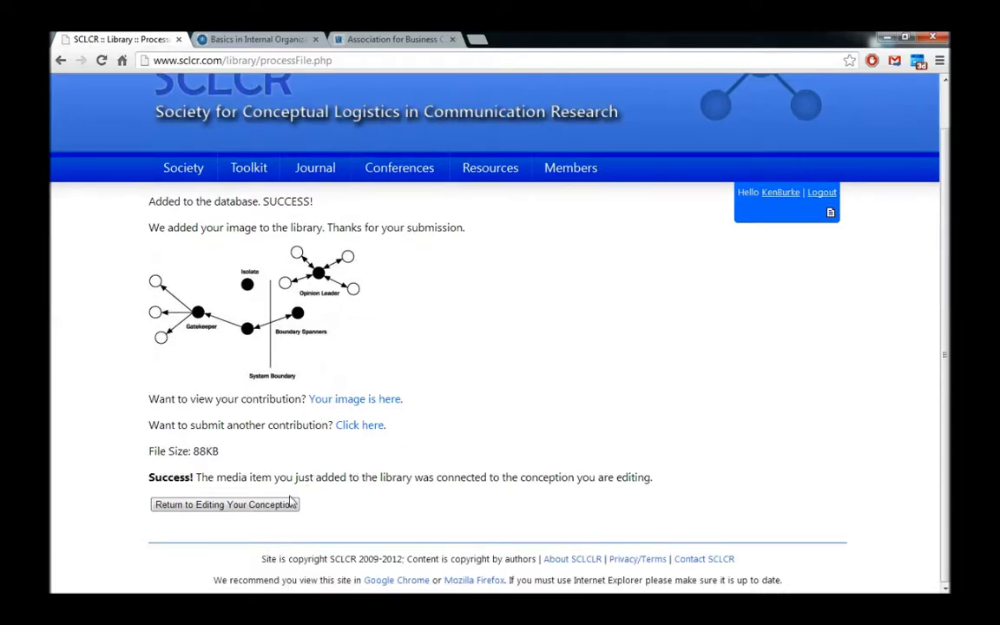
left_click(238, 510)
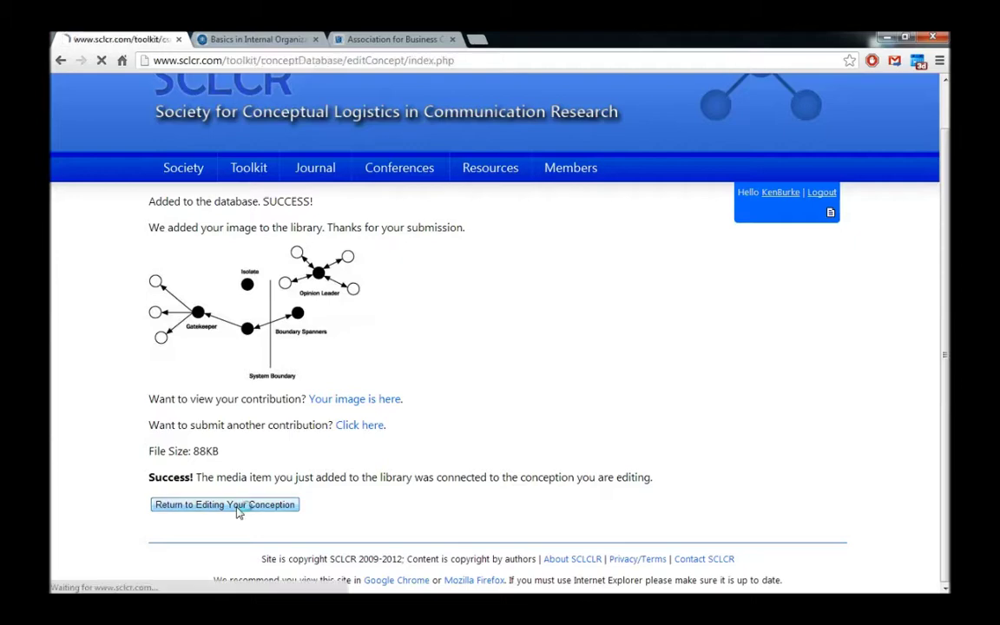
scroll(375, 430, "down", 3)
scroll(375, 430, "down", 1)
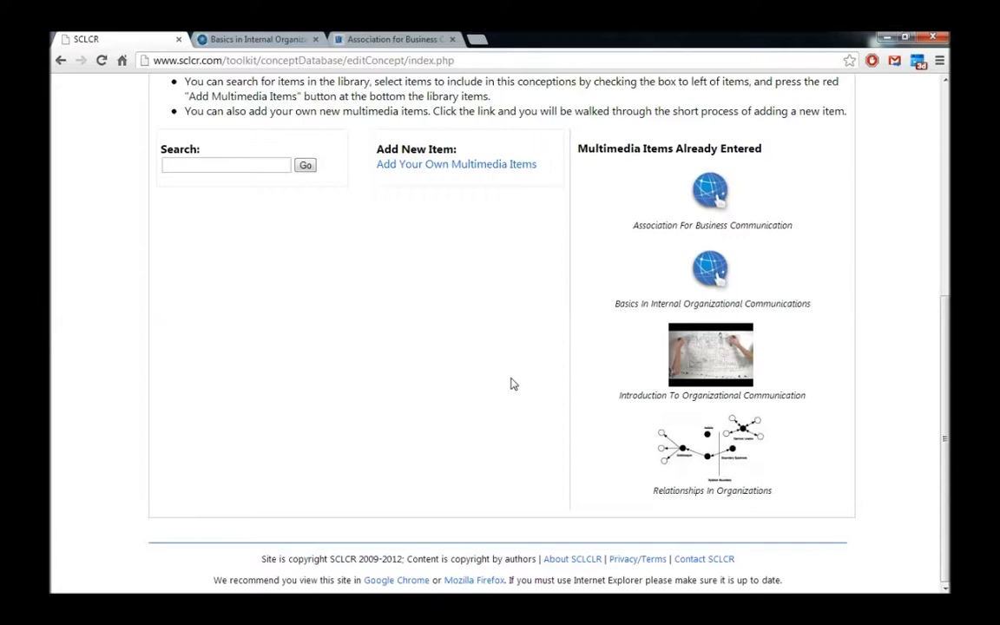
scroll(510, 384, "up", 1)
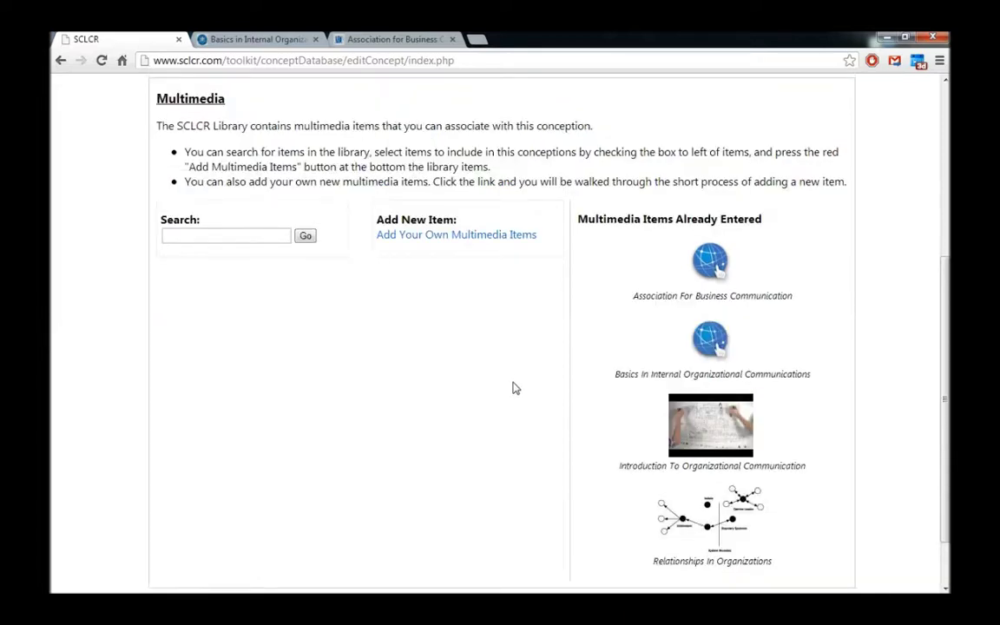
scroll(512, 388, "up", 3)
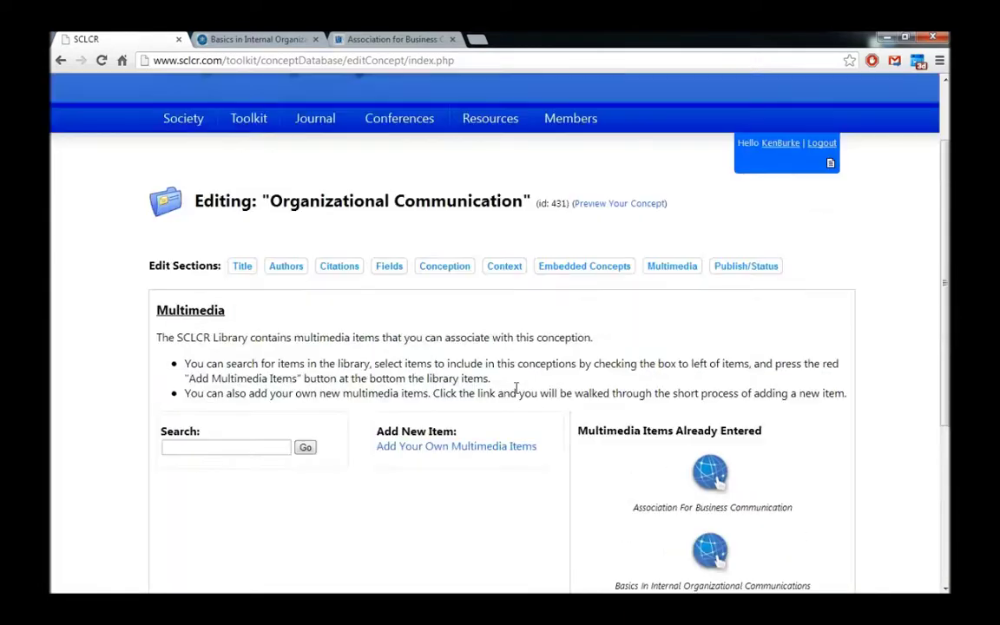